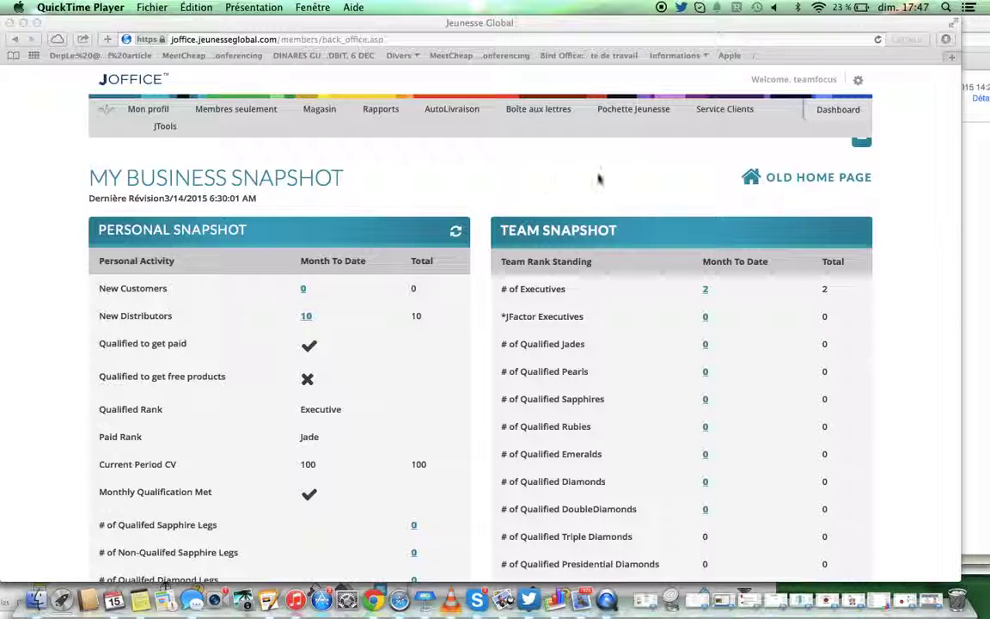
# - Open the old home page from the business snapshot to view recent cycles, commissions and binary information
pyautogui.click(763, 212)
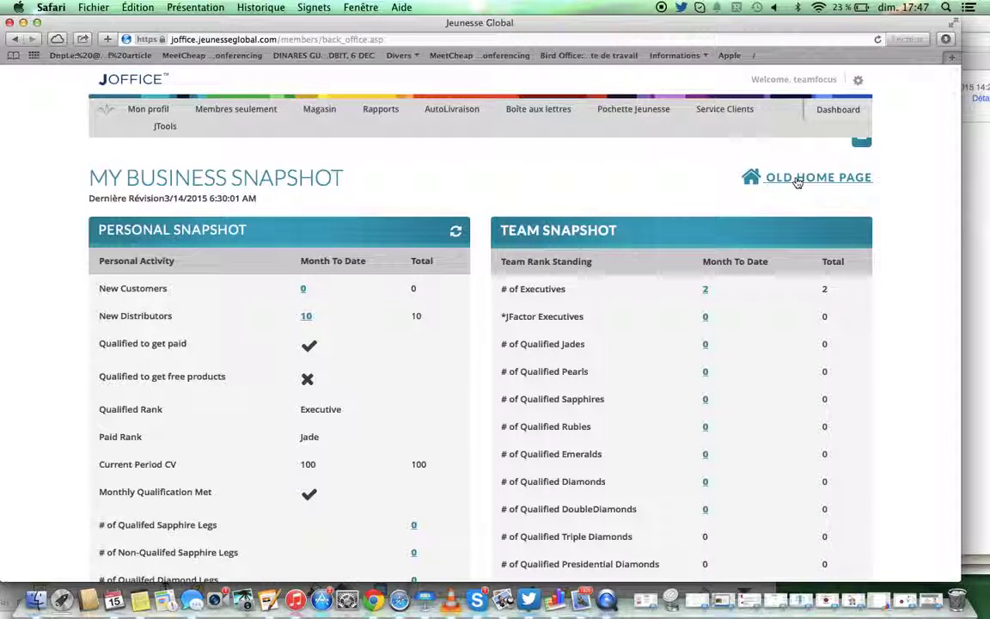
pyautogui.click(797, 180)
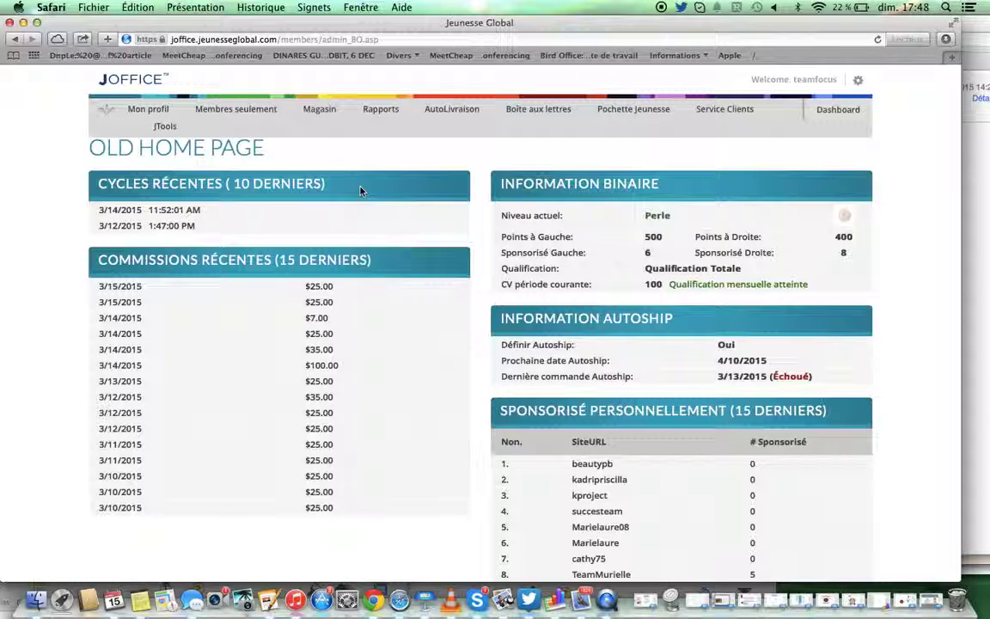
# - Open the profile update page and view the Lock Placement choices, keeping the placement on Automatique
pyautogui.click(133, 110)
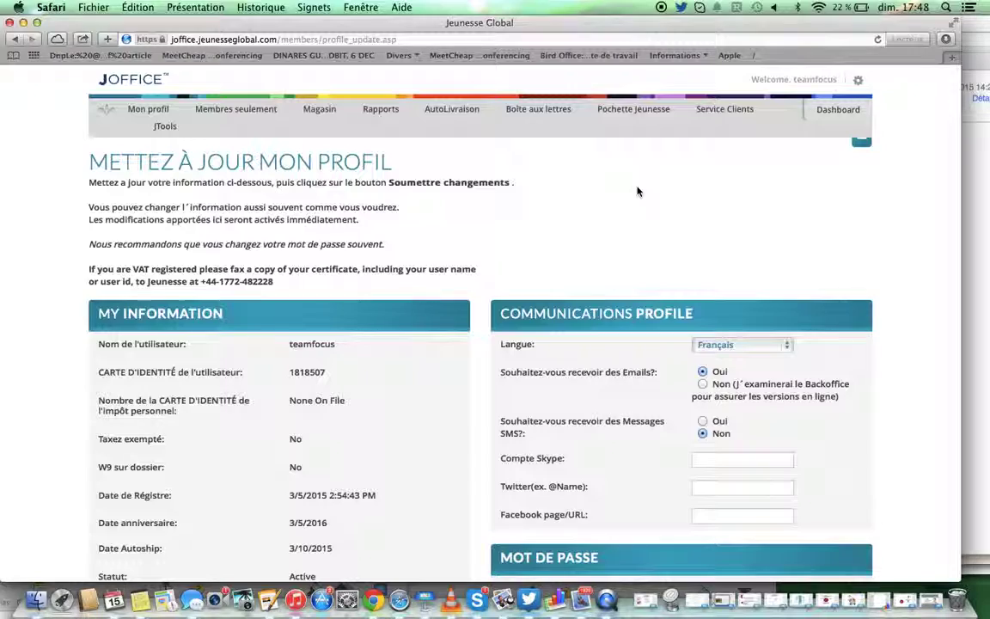
pyautogui.scroll(-5, 637, 190)
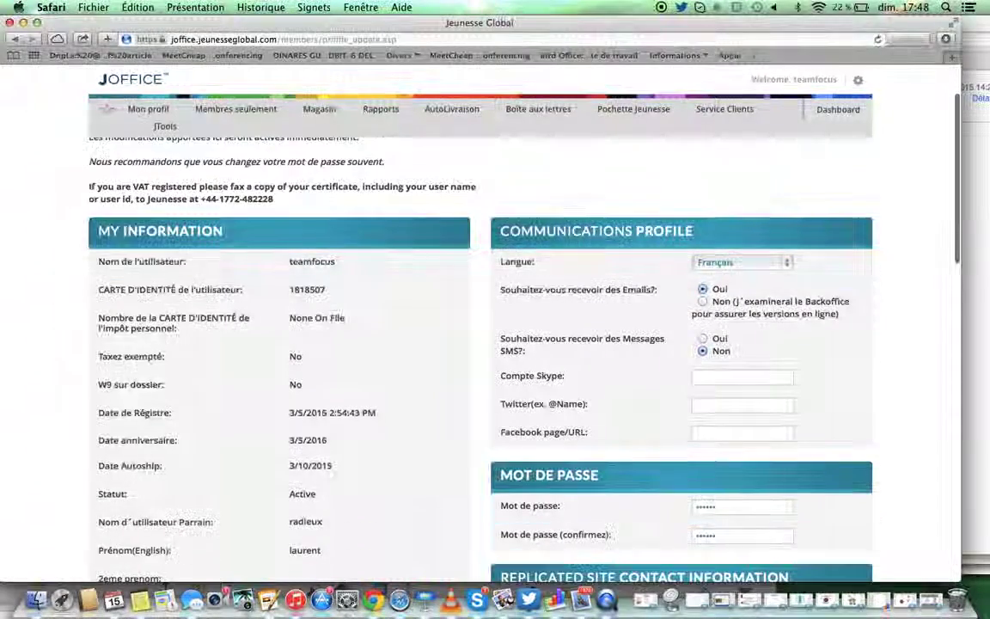
pyautogui.scroll(-5, 580, 320)
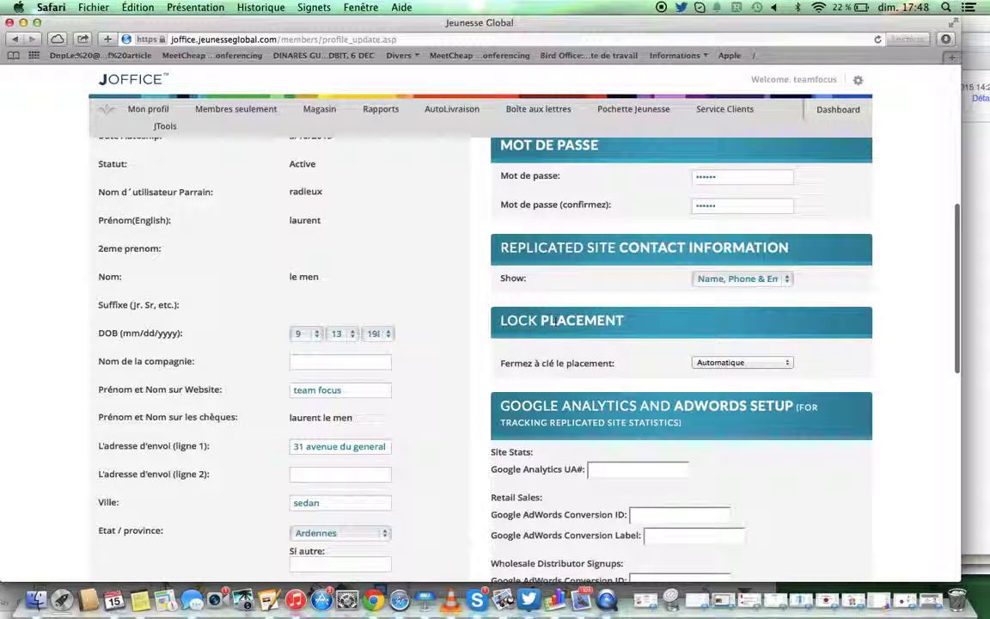
pyautogui.click(714, 364)
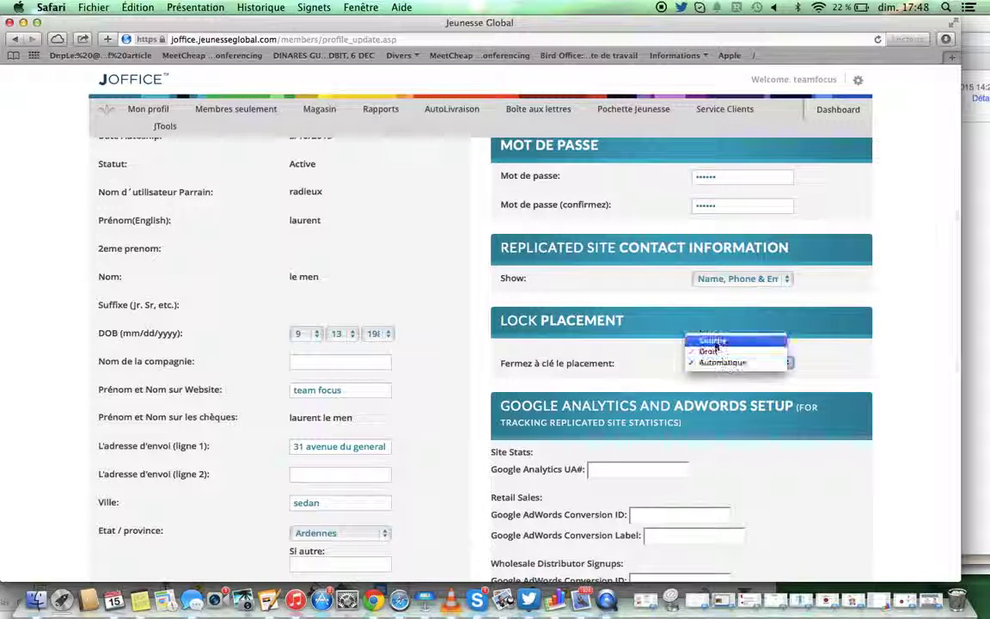
pyautogui.click(636, 376)
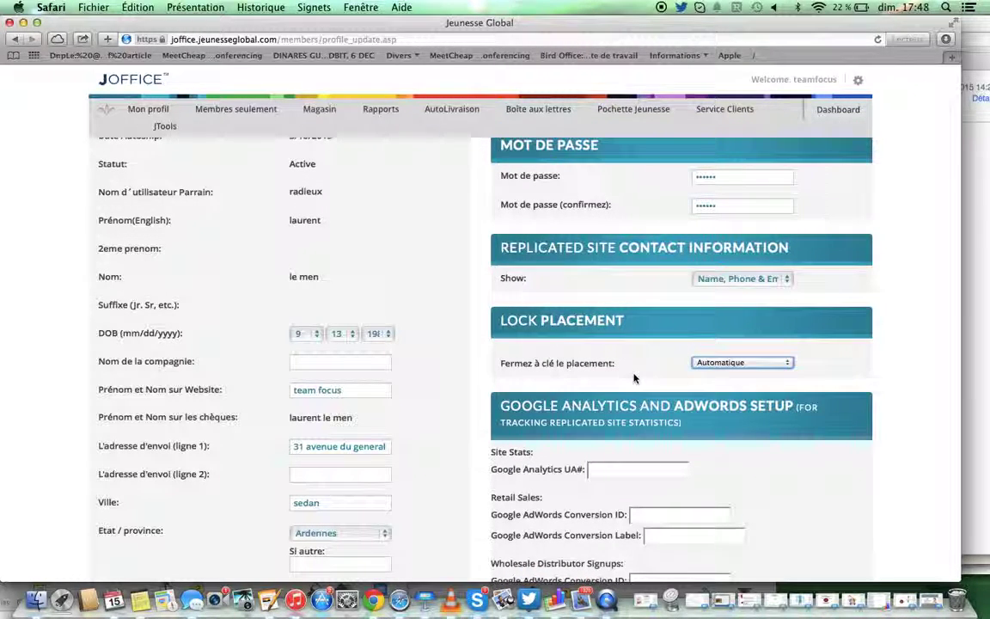
pyautogui.click(727, 361)
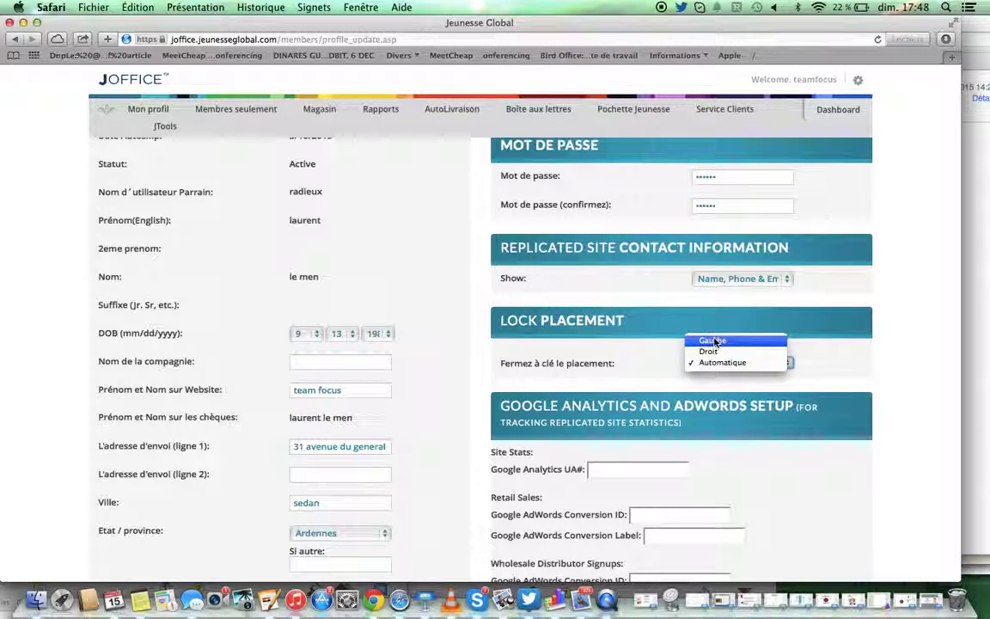
pyautogui.click(643, 369)
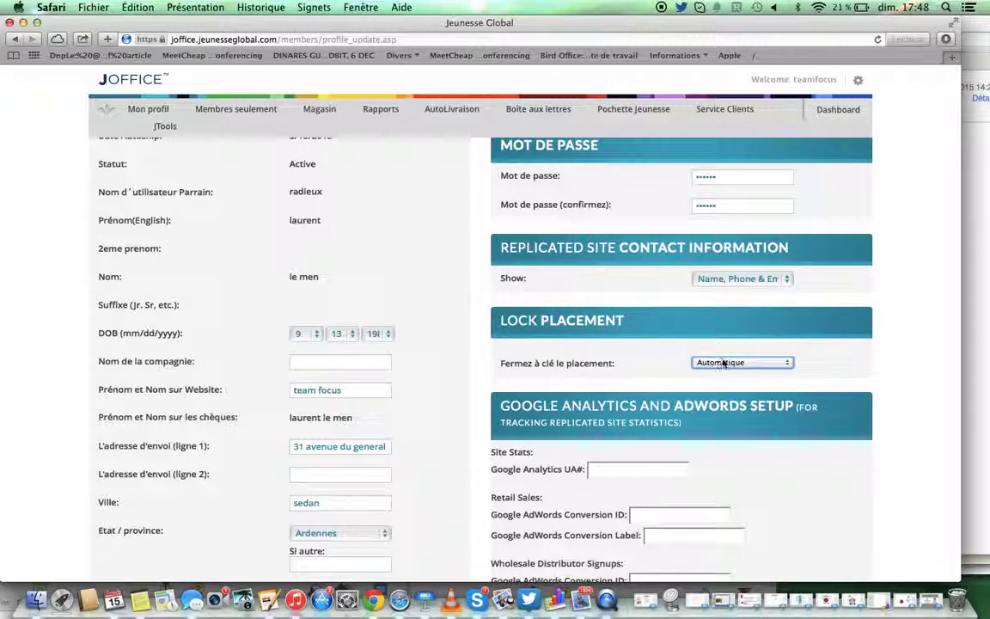
pyautogui.click(639, 340)
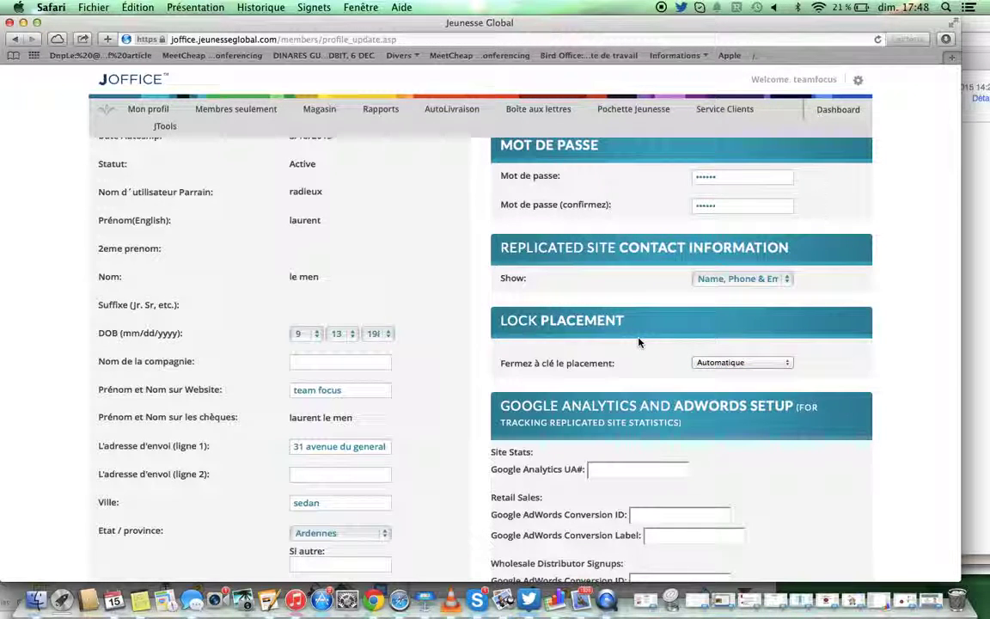
# - Review the rest of the profile form, including shipping and contact details, down to the Submit Changes option
pyautogui.scroll(-10, 639, 342)
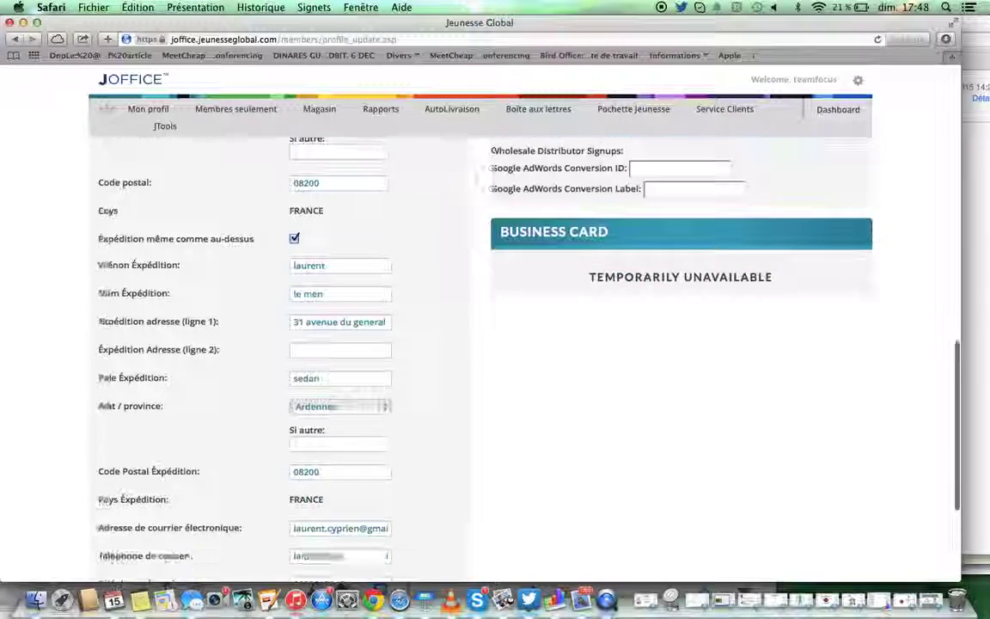
pyautogui.scroll(-5, 639, 342)
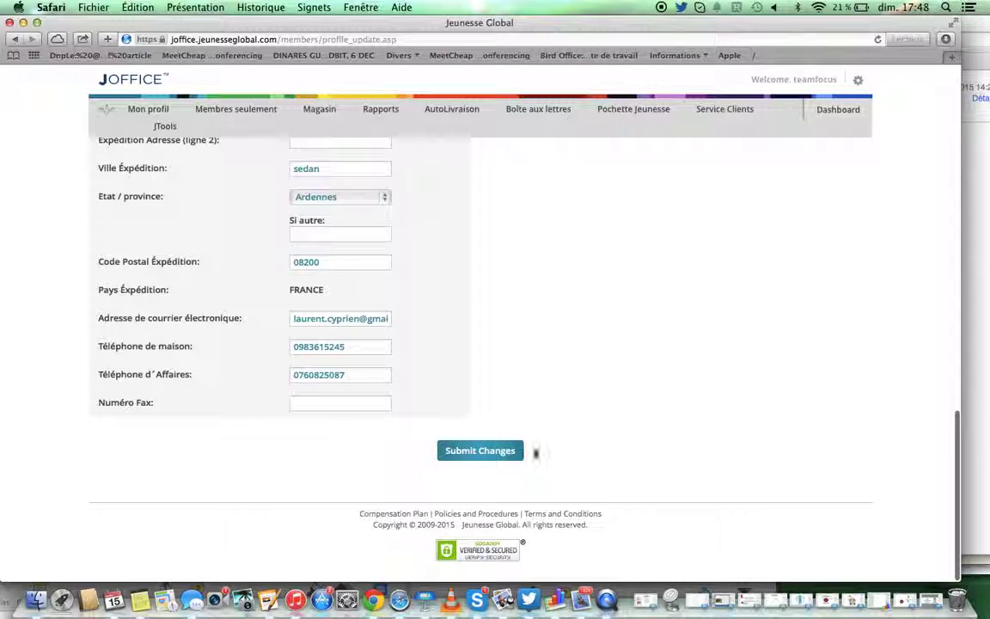
pyautogui.click(485, 451)
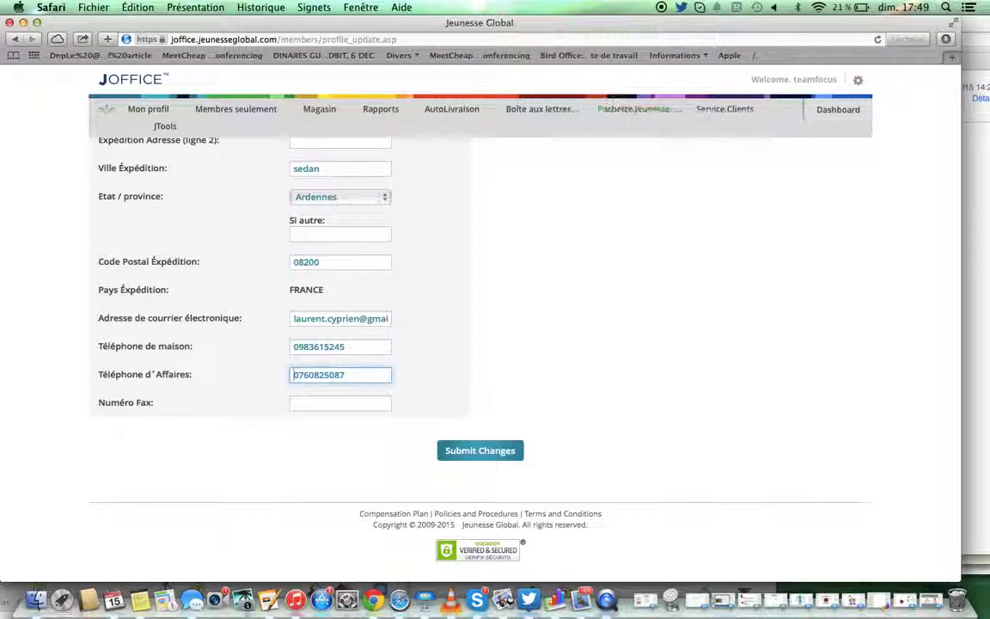
pyautogui.scroll(15, 607, 212)
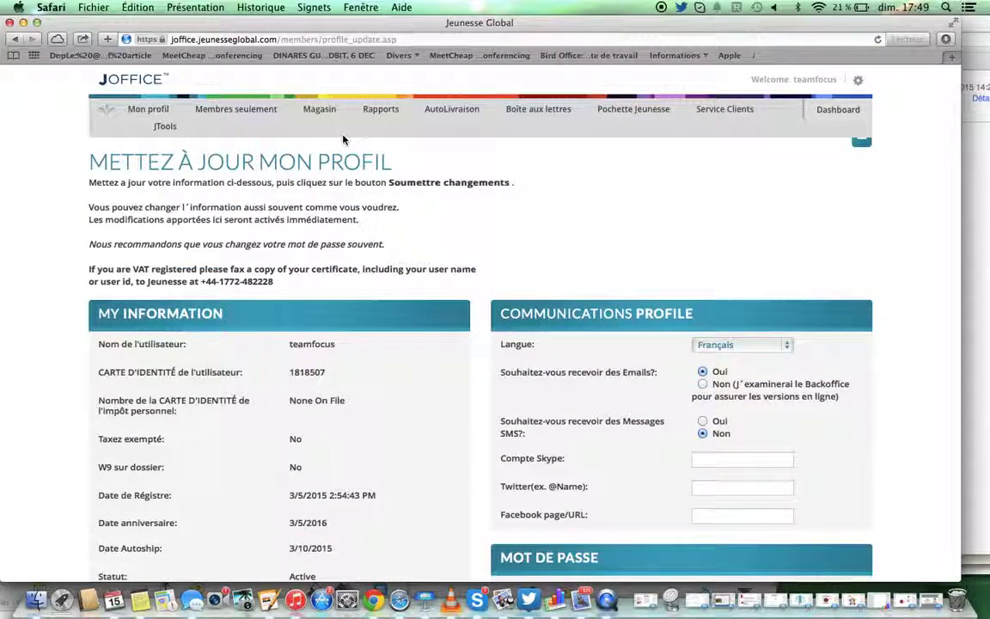
# - Open the Downline report from the distributor reports and examine its tables by leg and by country
pyautogui.moveTo(379, 116)
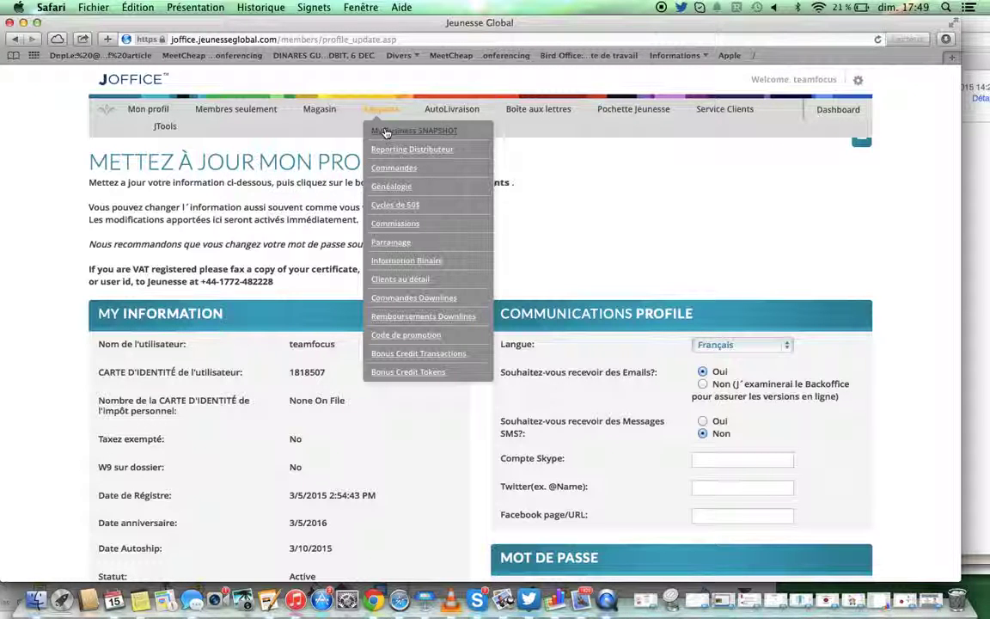
pyautogui.click(392, 152)
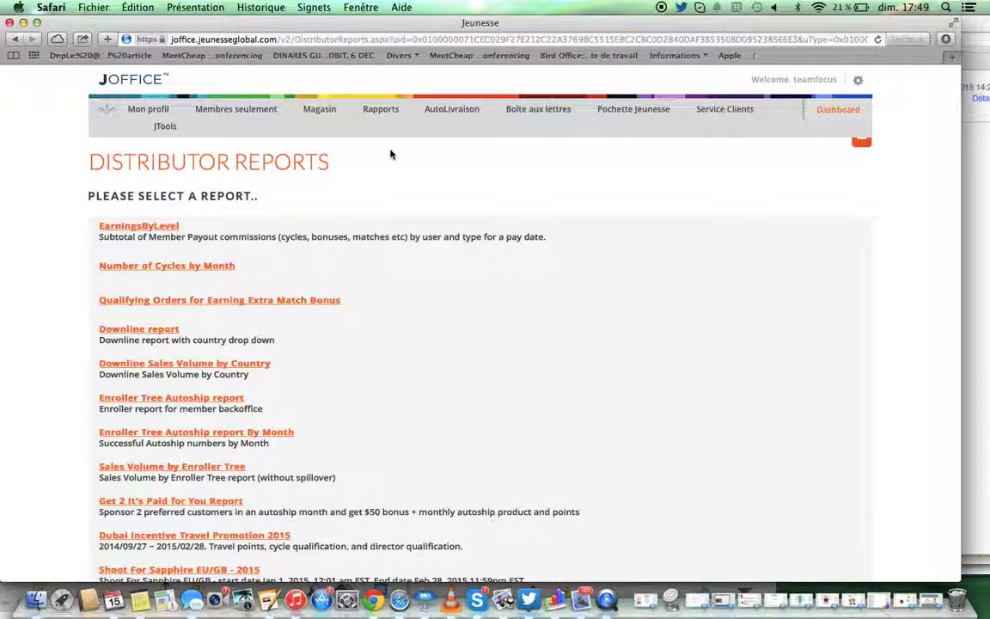
pyautogui.scroll(-2, 390, 154)
pyautogui.scroll(2, 390, 154)
pyautogui.click(142, 329)
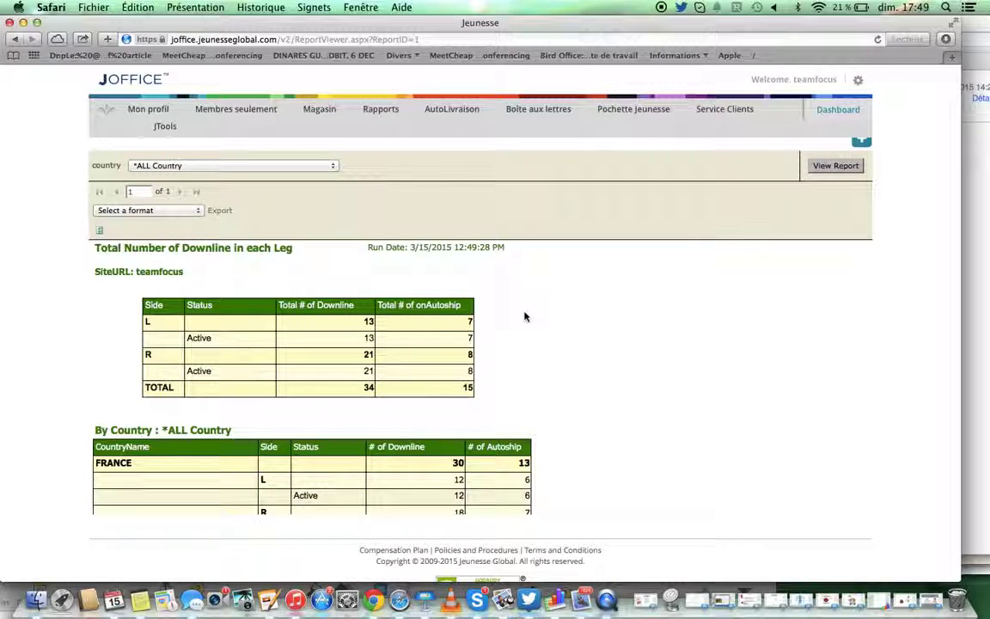
pyautogui.scroll(-1, 523, 317)
pyautogui.scroll(-5, 482, 378)
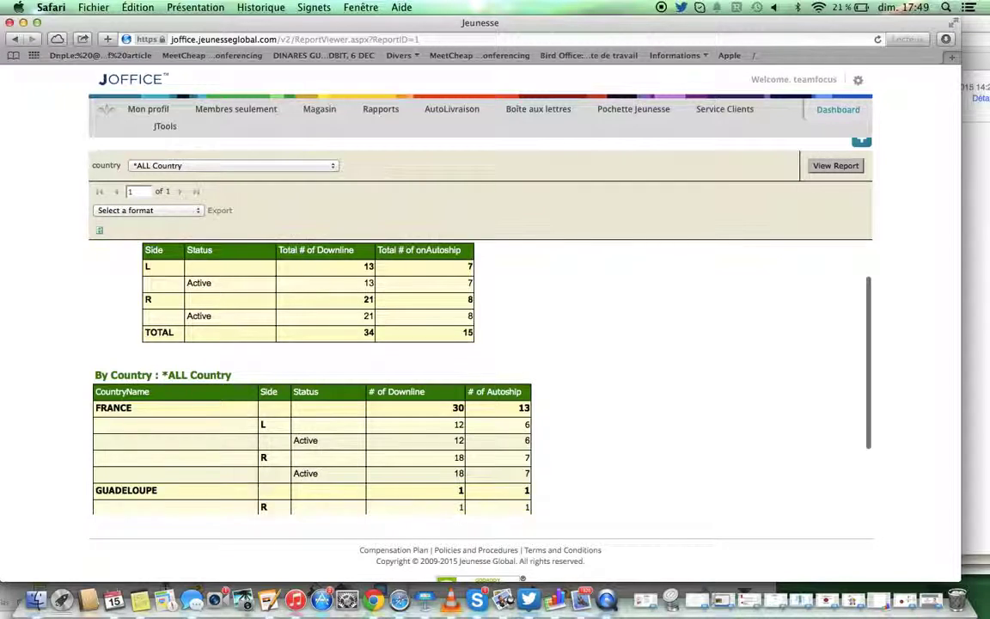
pyautogui.scroll(6, 310, 378)
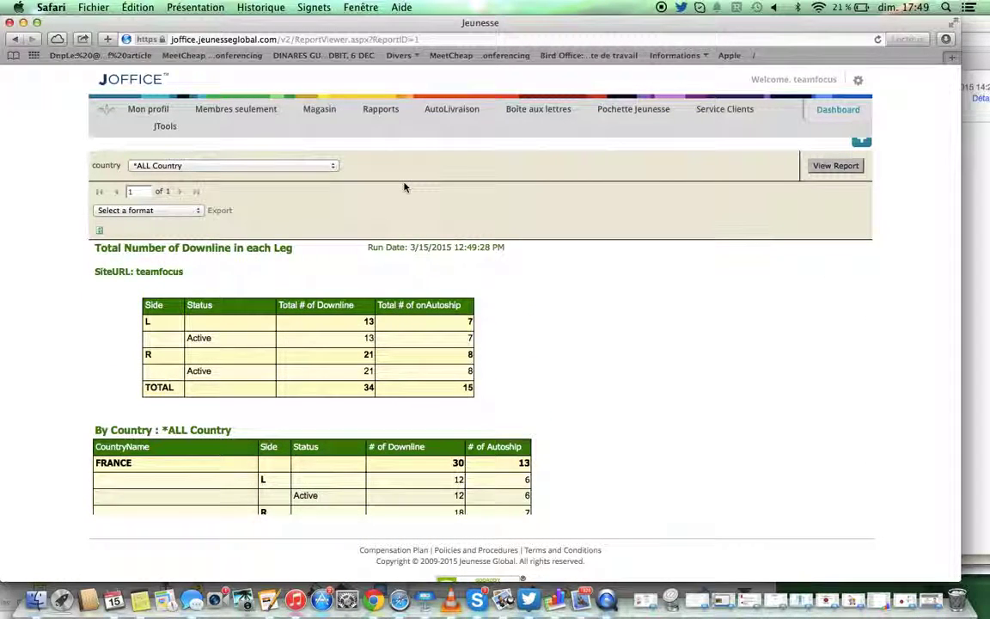
# - Open the genealogy report and go down the right leg twice, each time through the outermost level 3 member
pyautogui.moveTo(377, 116)
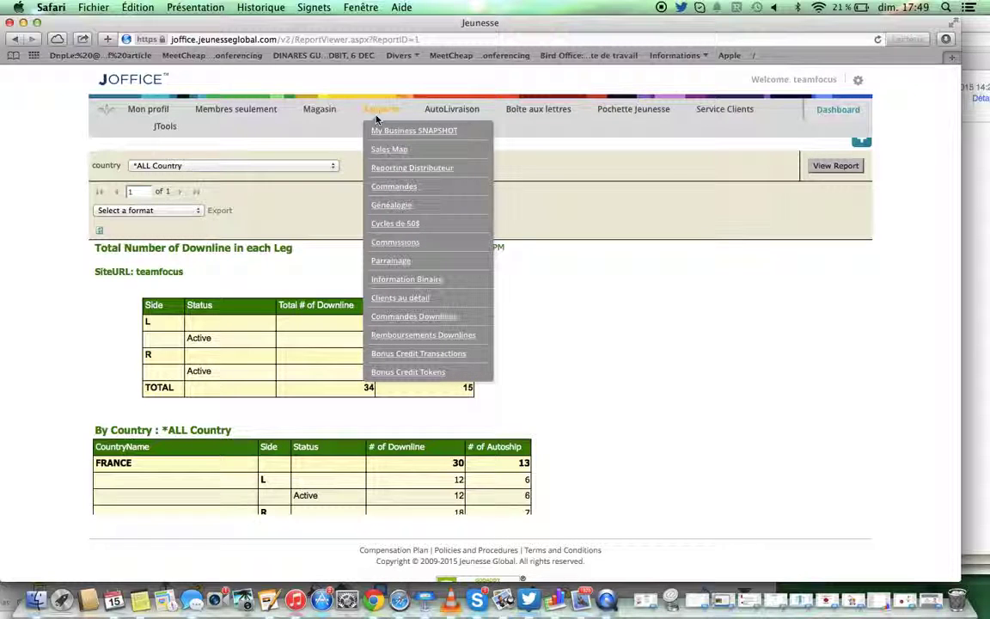
pyautogui.click(378, 207)
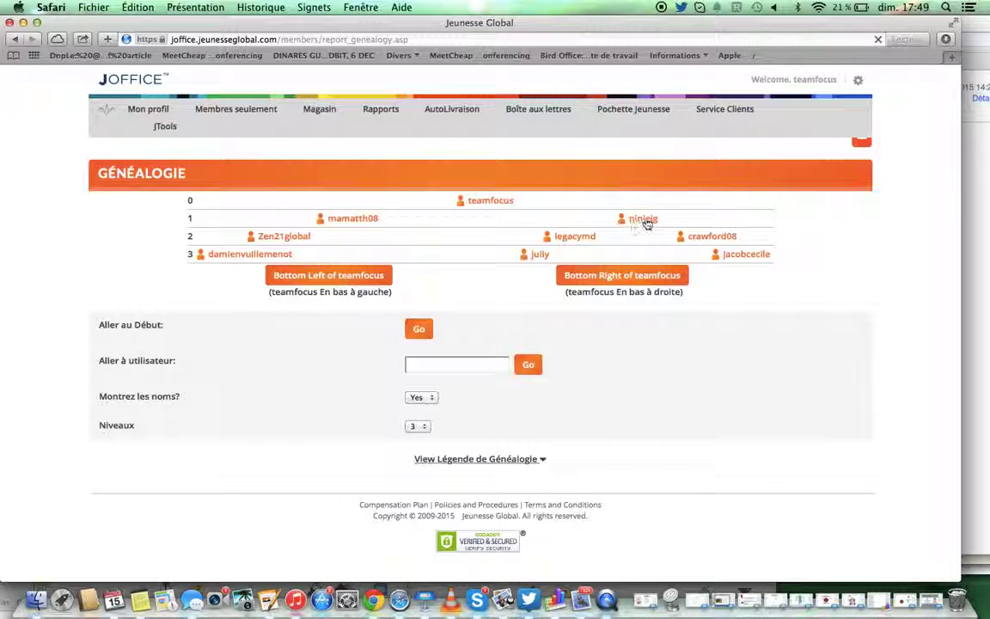
pyautogui.click(727, 260)
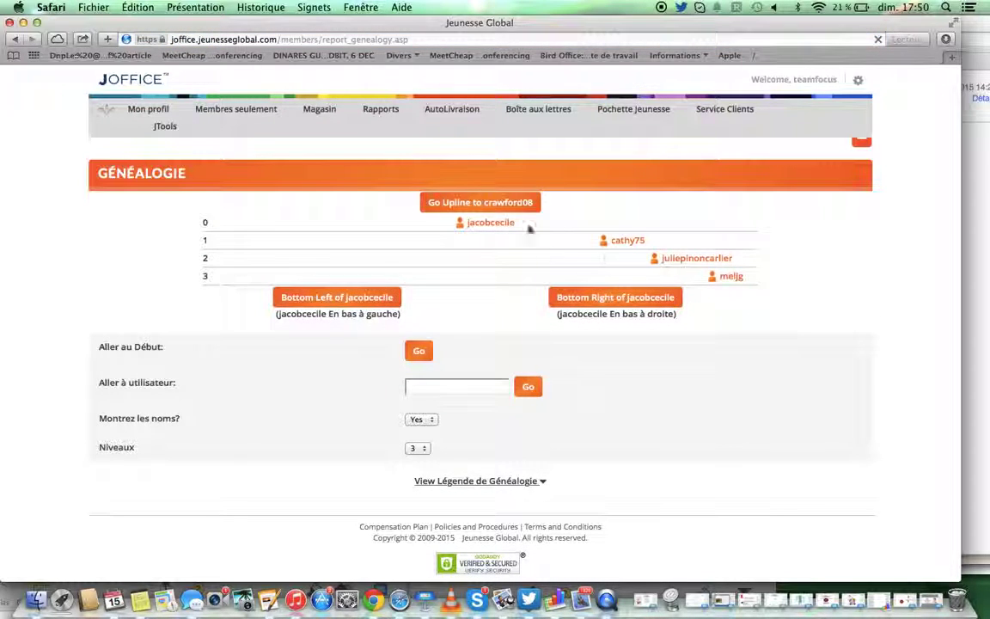
pyautogui.click(730, 277)
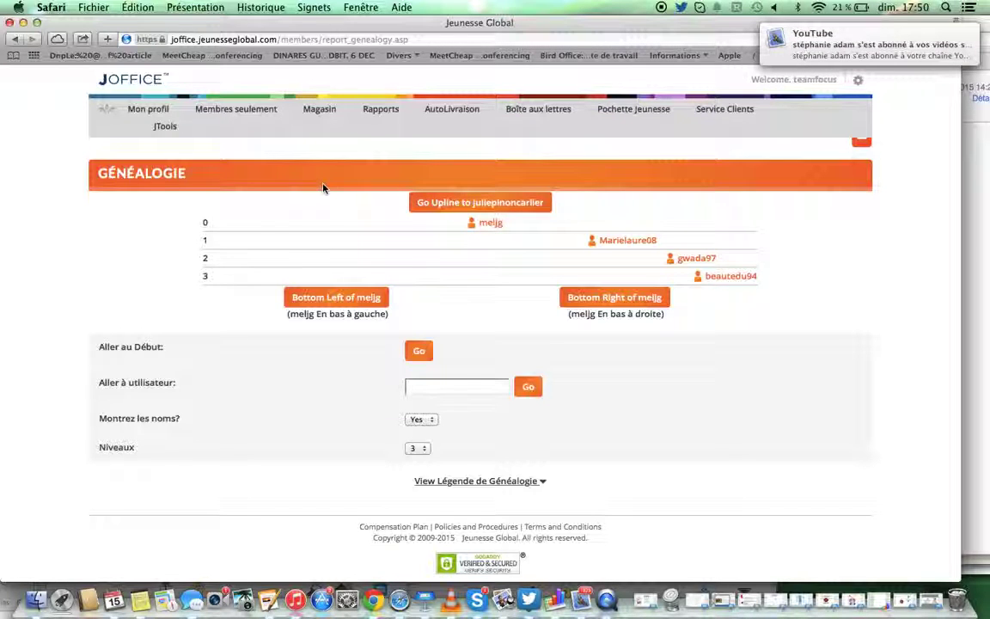
# - Open the shop with FRANCE as the shipping country
pyautogui.click(316, 112)
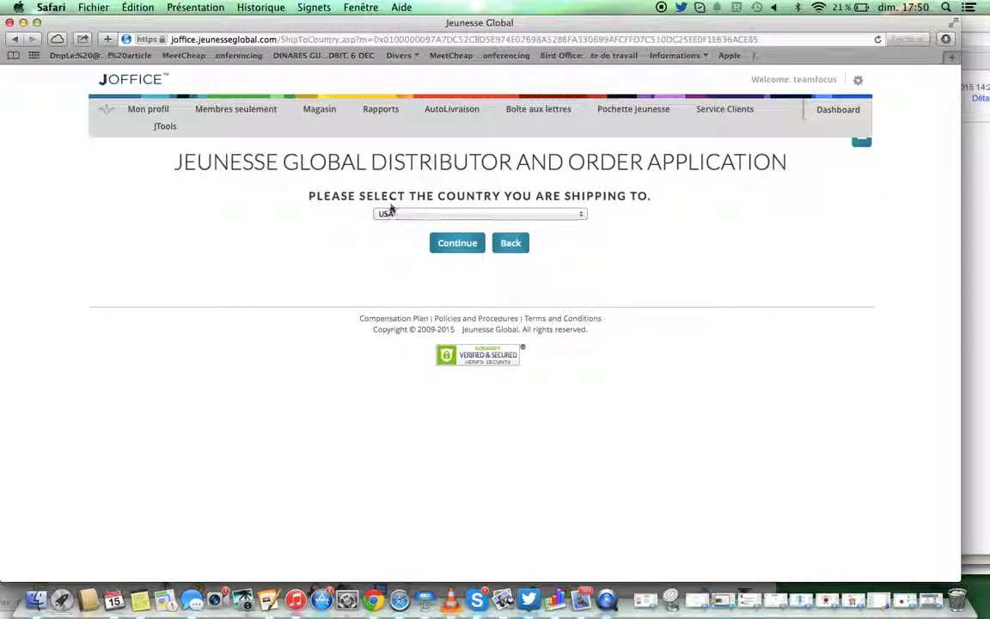
pyautogui.click(391, 213)
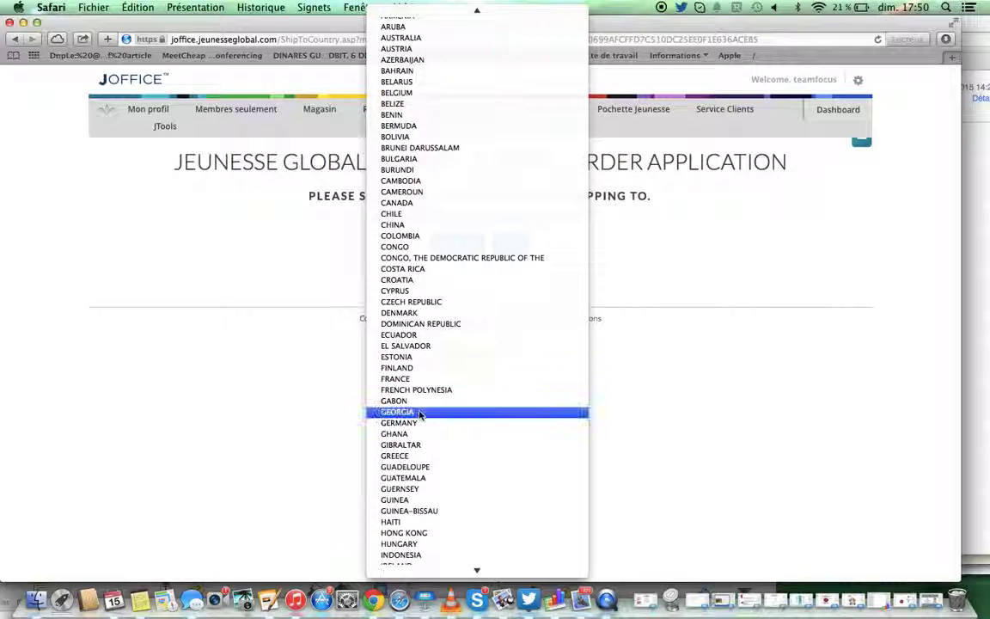
pyautogui.click(409, 379)
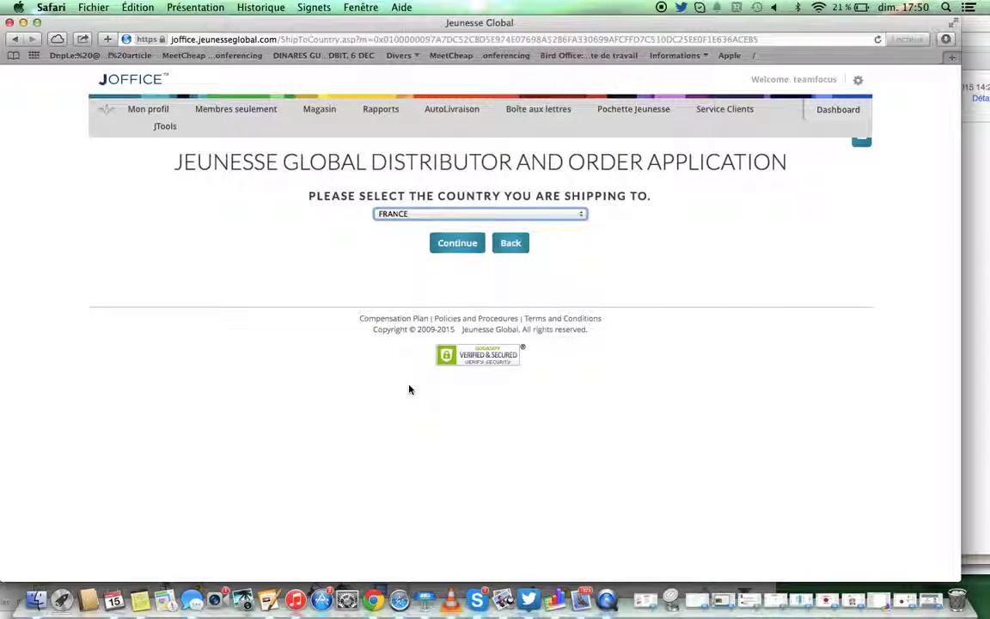
pyautogui.click(456, 244)
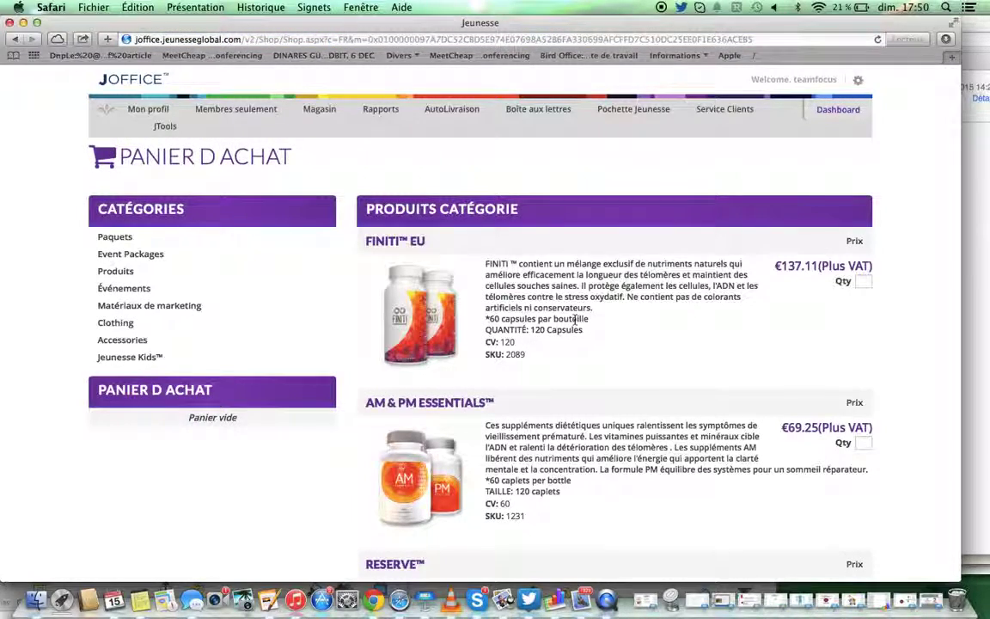
# - Browse the shop's product list from FINITI EU down to the Visa Logo Debit Card, and return to its beginning
pyautogui.scroll(-10, 575, 319)
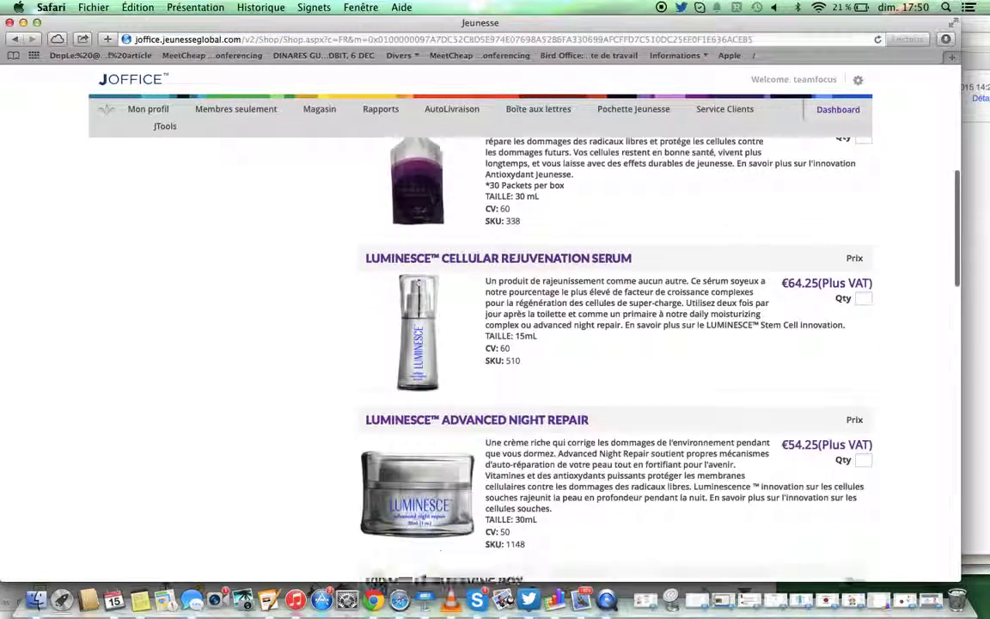
pyautogui.scroll(-15, 575, 320)
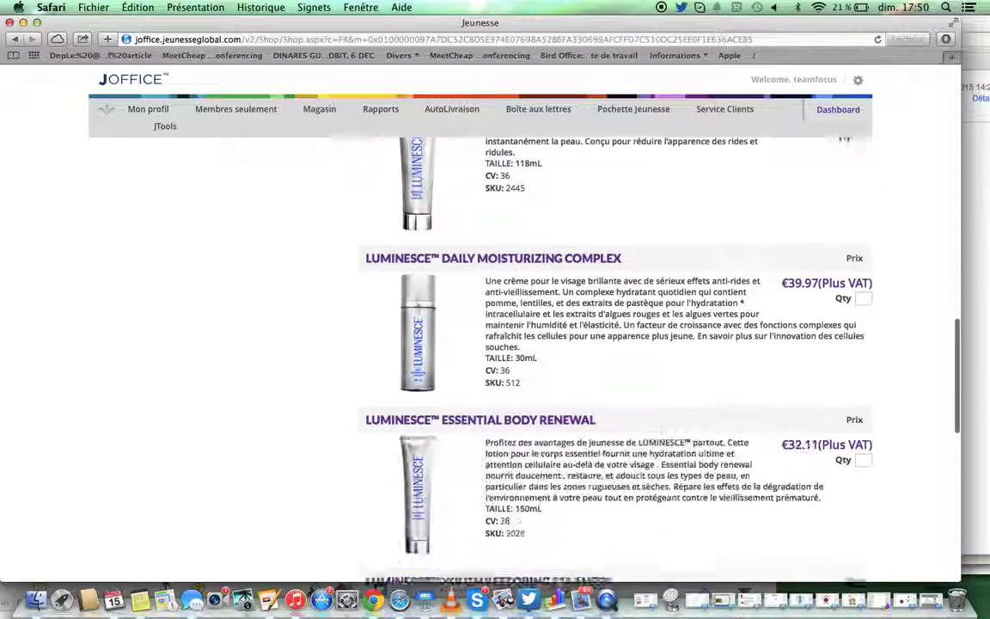
pyautogui.scroll(-12, 575, 320)
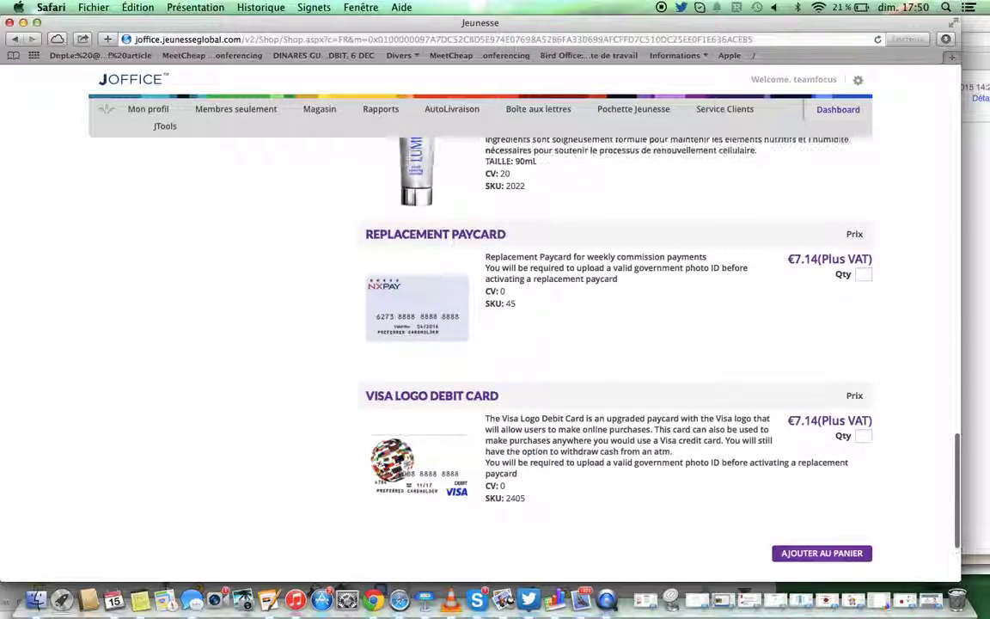
pyautogui.scroll(1, 575, 319)
pyautogui.scroll(1, 575, 320)
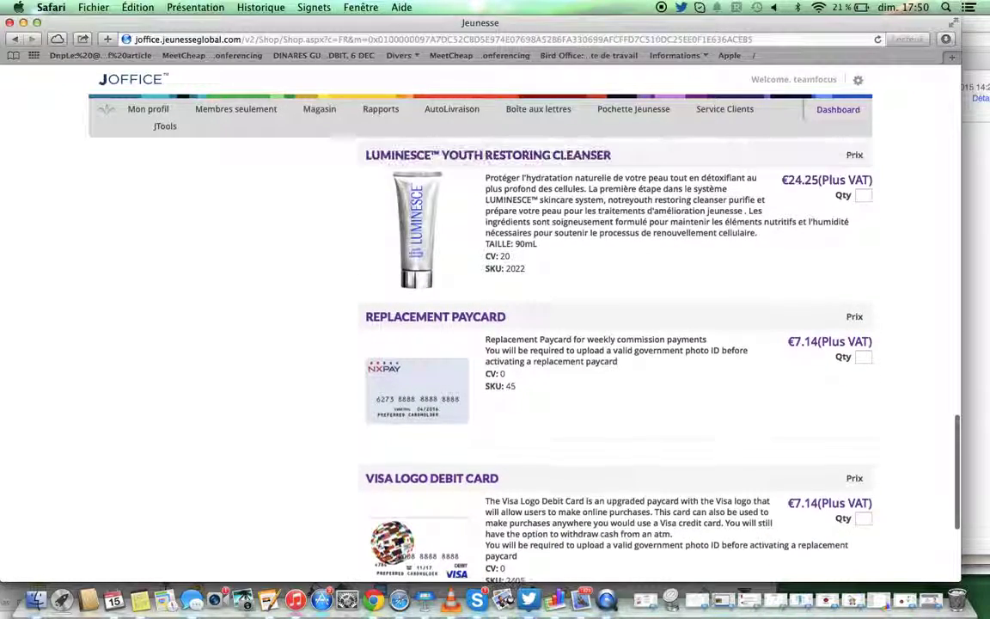
pyautogui.moveTo(580, 352); pyautogui.dragTo(535, 3)
pyautogui.click(375, 171)
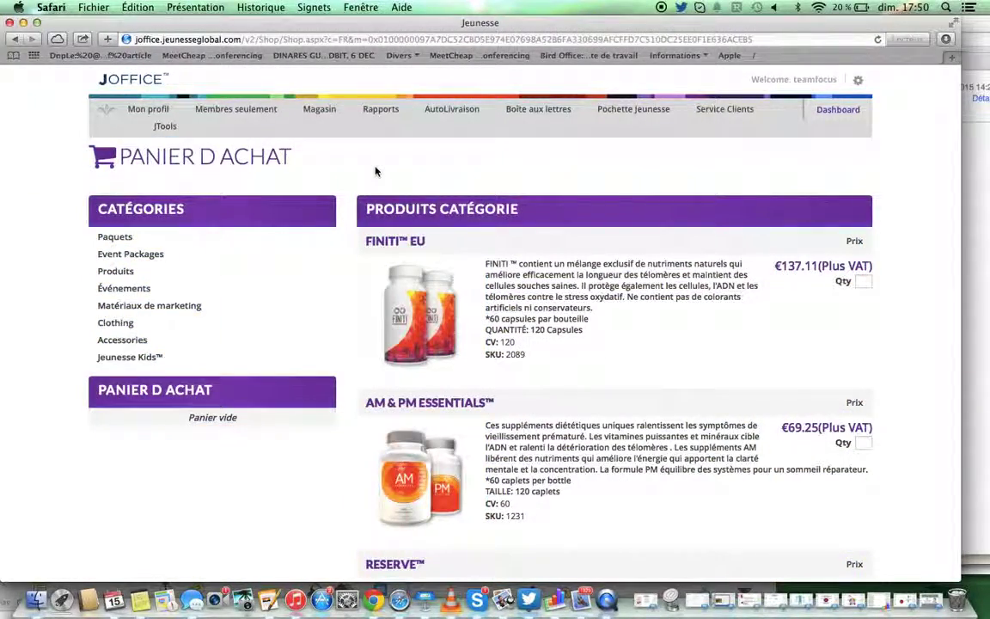
# - View the mailbox, and open the Jcloud page from the members-only section
pyautogui.click(540, 117)
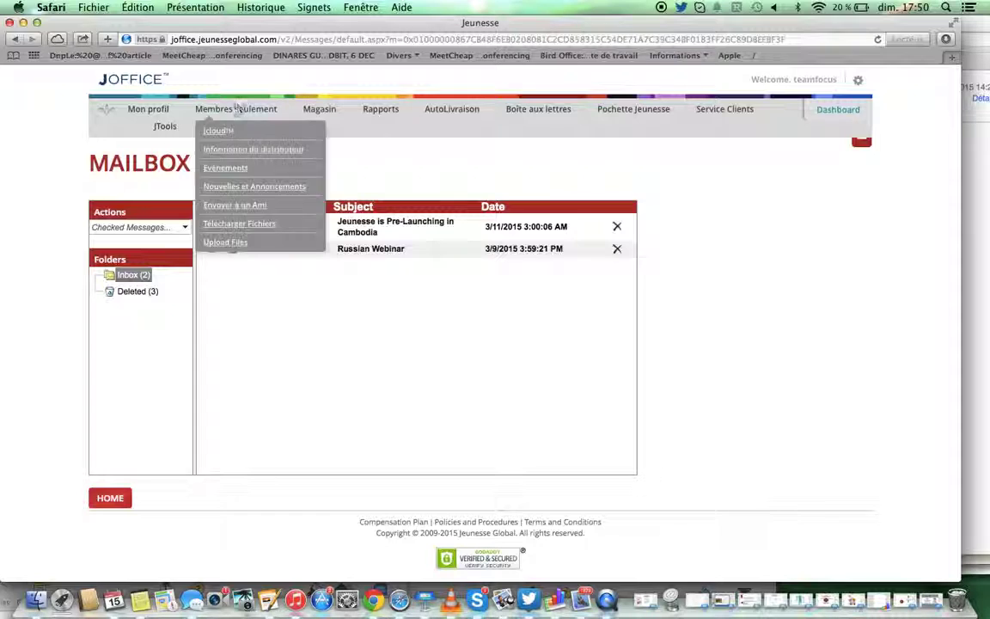
pyautogui.moveTo(237, 117)
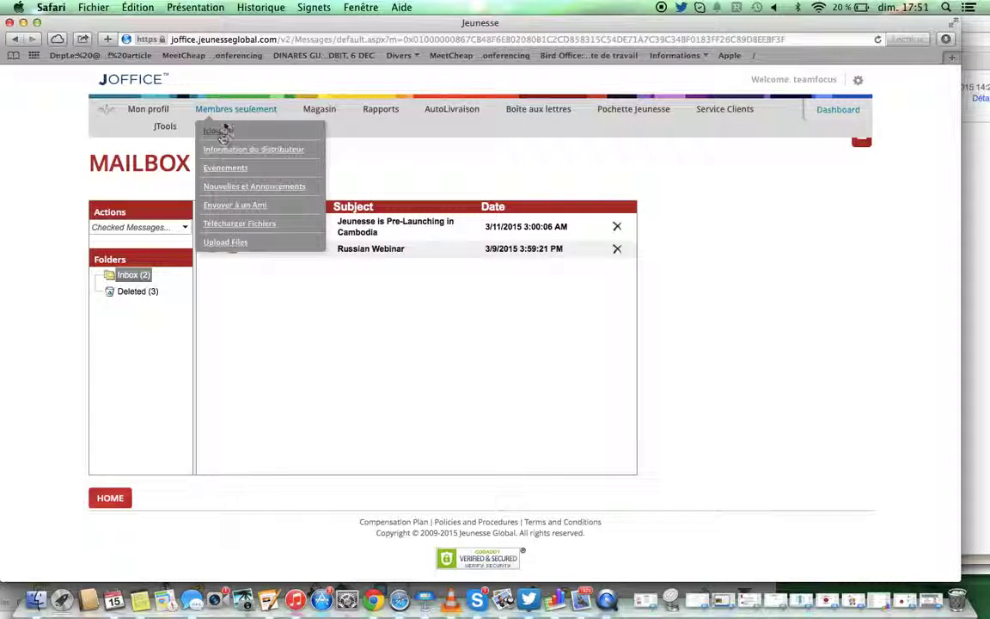
pyautogui.click(218, 131)
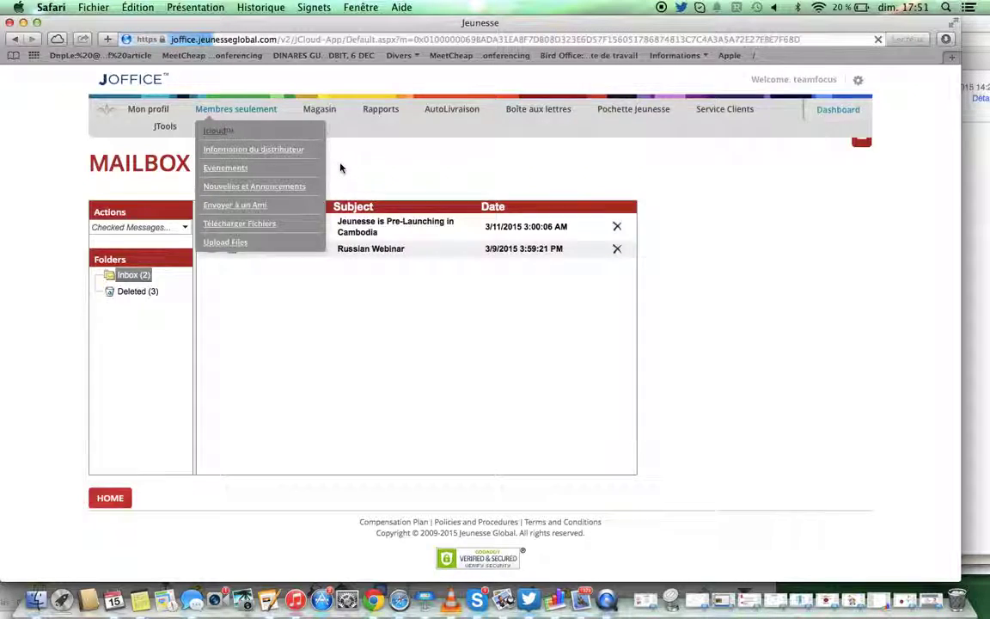
# - Browse the Jcloud language folders and open the Video folder inside Italian's Media folder
pyautogui.scroll(-2, 340, 168)
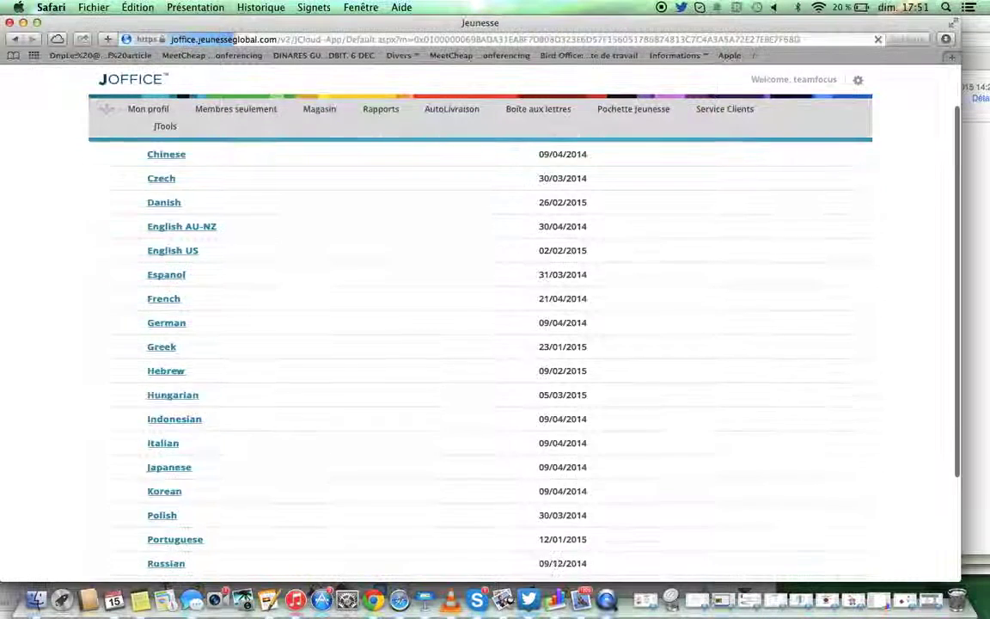
pyautogui.scroll(-5, 250, 283)
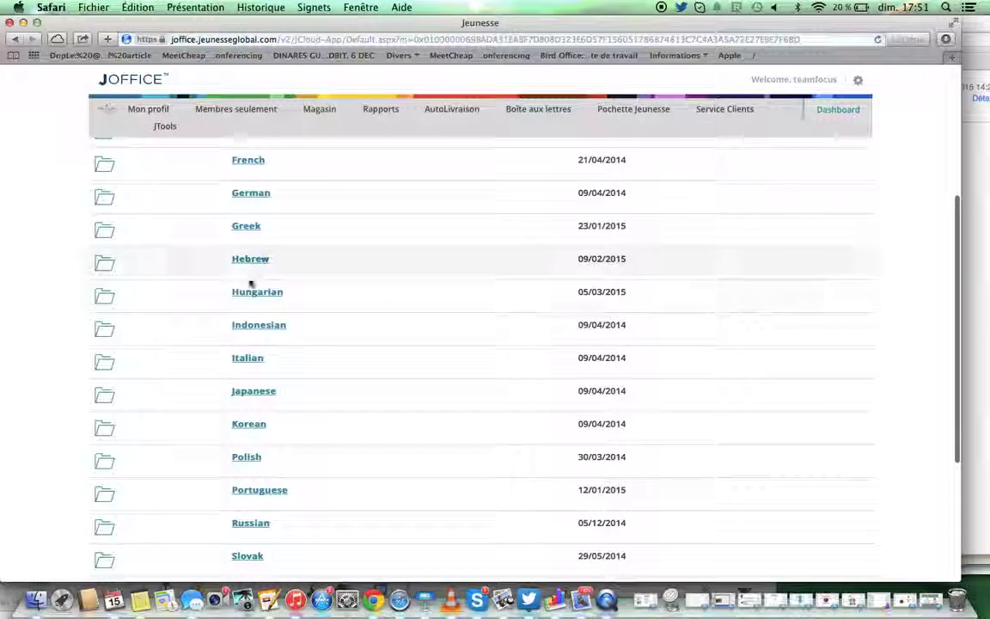
pyautogui.click(252, 358)
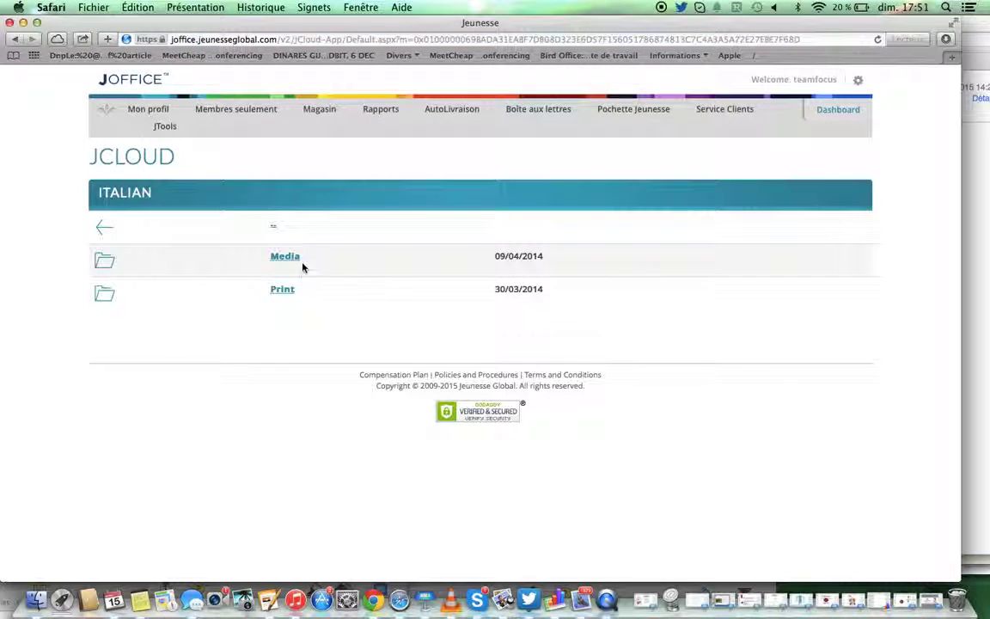
pyautogui.click(291, 263)
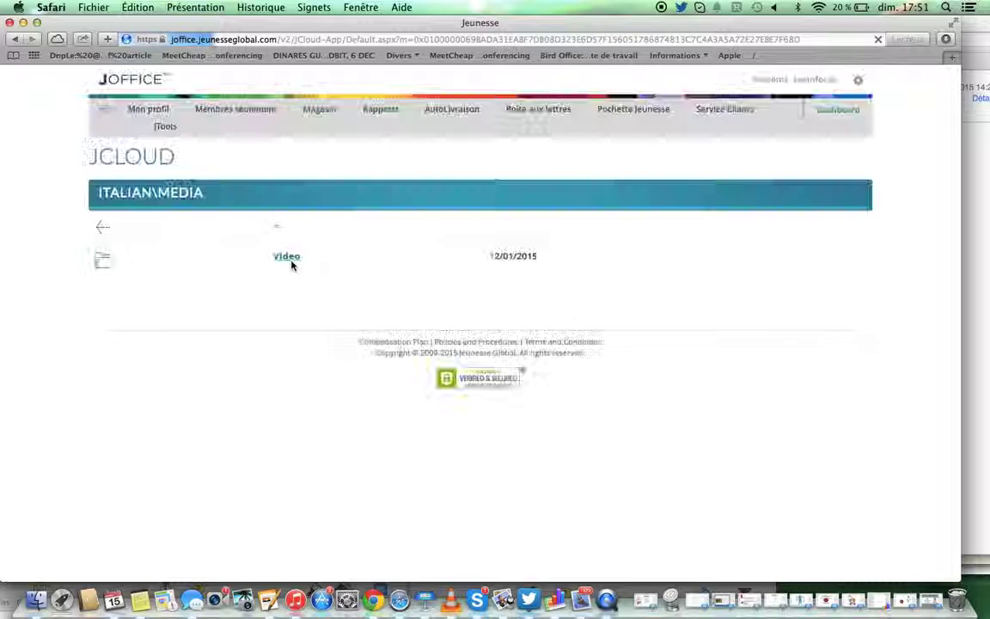
pyautogui.click(288, 258)
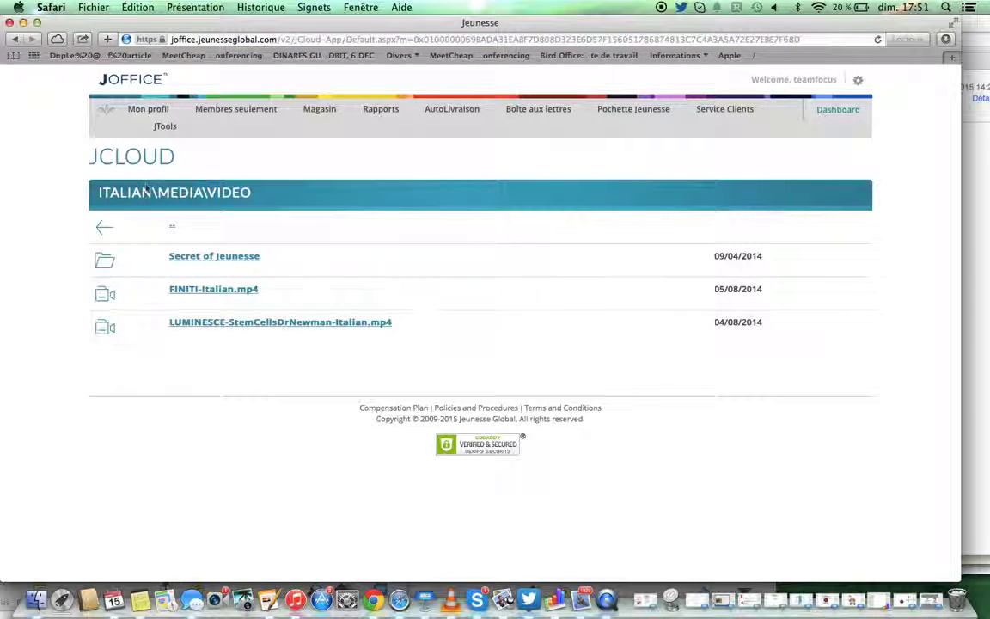
# - Return to the Italian folder and open the Product_Sheets folder inside Print
pyautogui.click(15, 39)
pyautogui.click(14, 38)
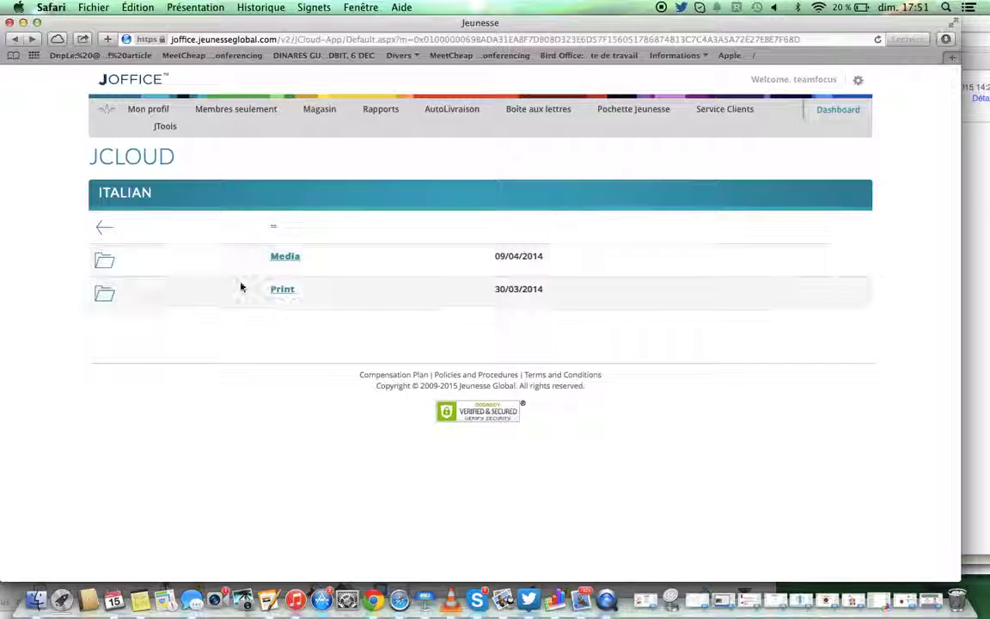
pyautogui.click(283, 291)
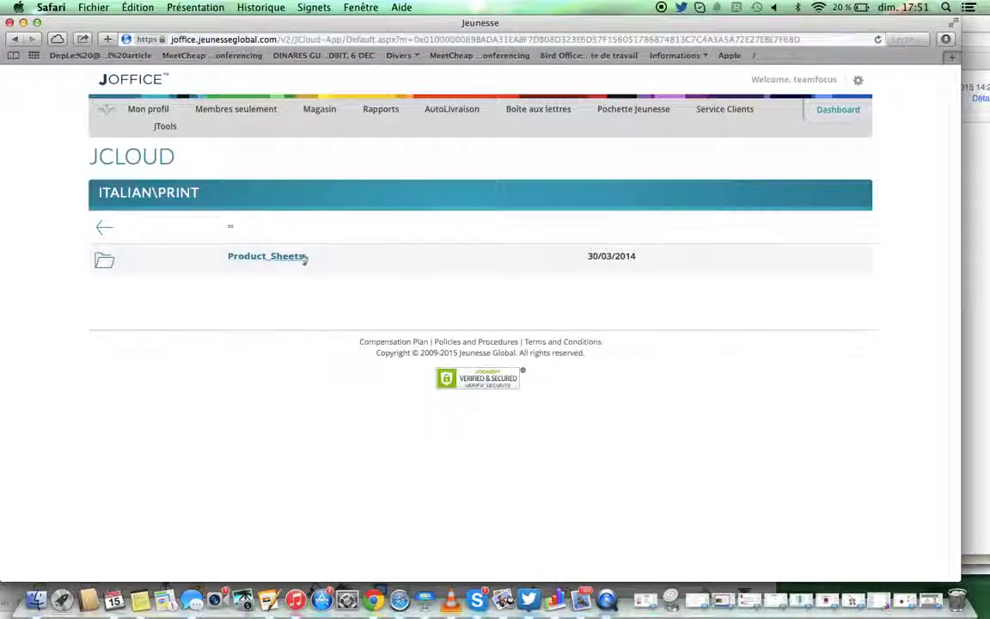
pyautogui.click(276, 256)
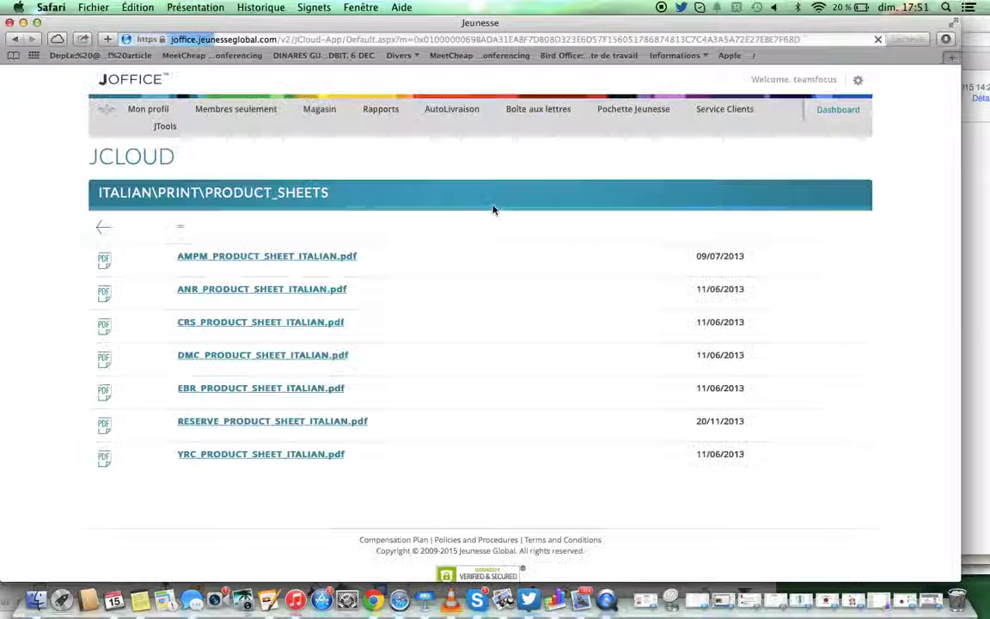
# - Open AMPM_PRODUCT_SHEET_ITALIAN.pdf, look through it as far as the product's characteristics, and close it
pyautogui.click(331, 260)
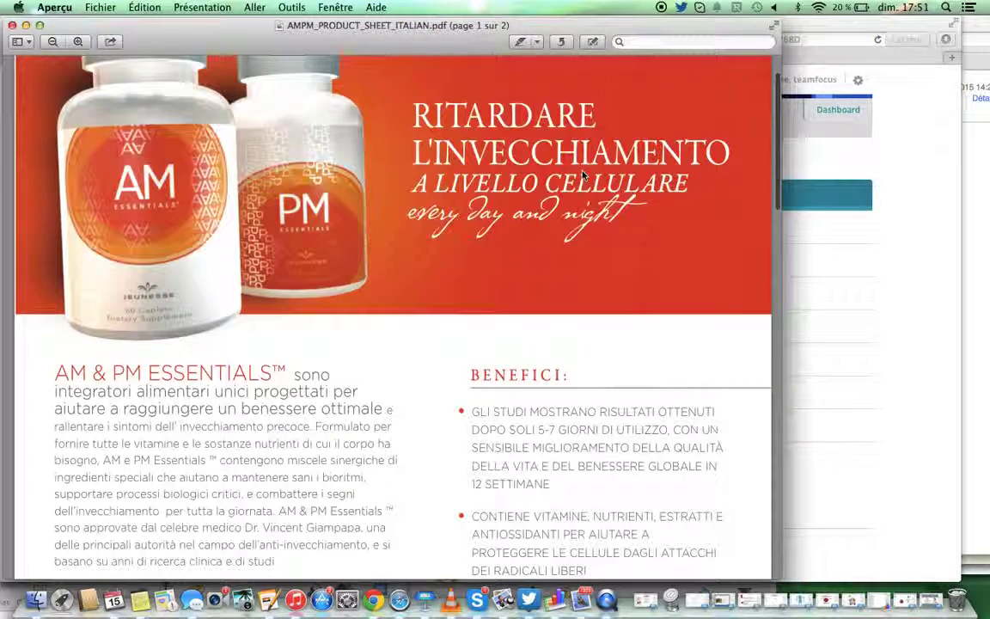
pyautogui.scroll(-10, 583, 174)
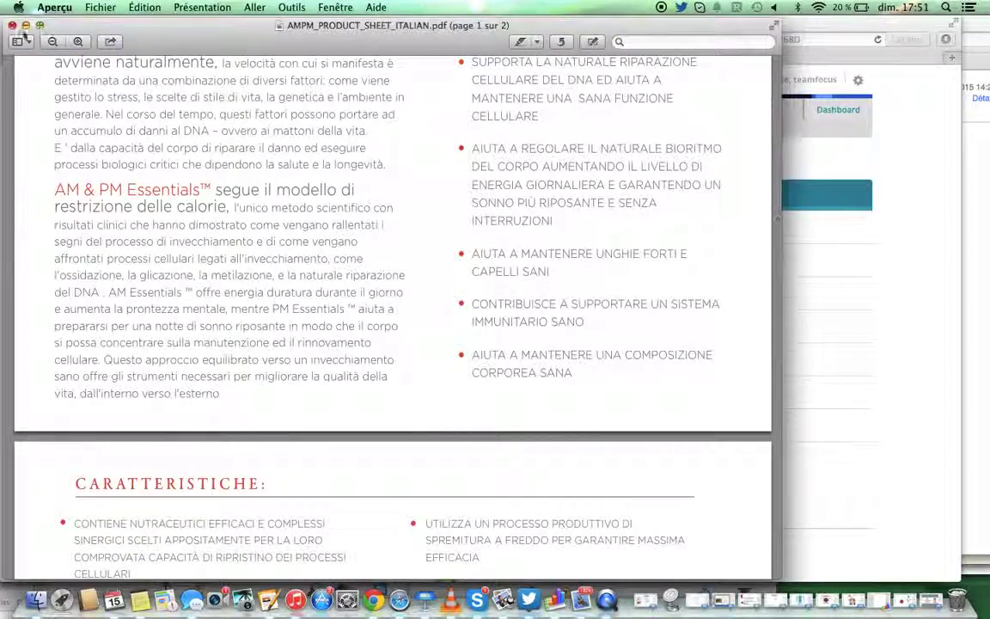
pyautogui.click(12, 25)
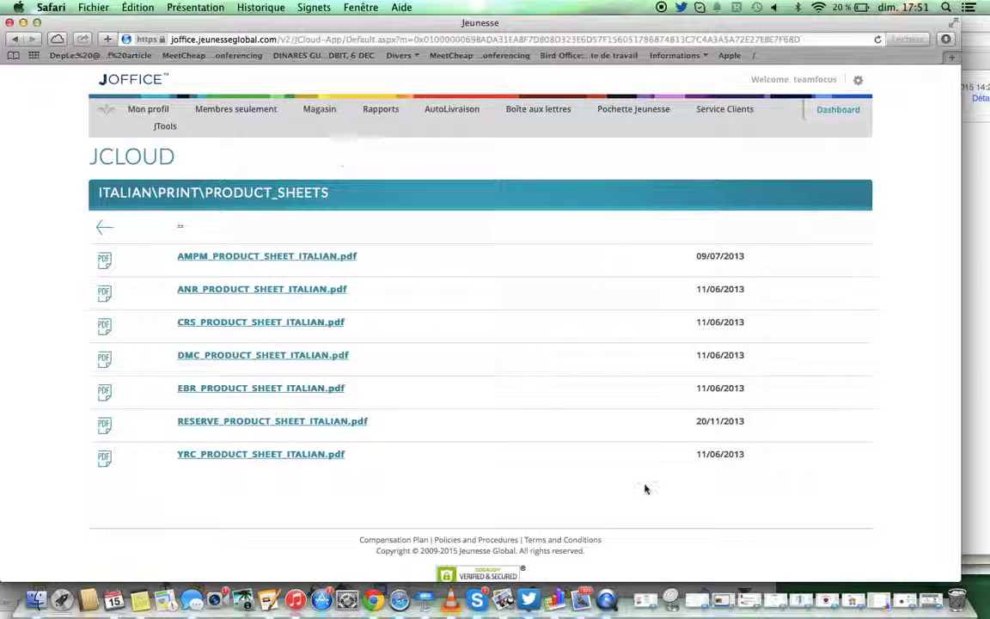
pyautogui.rightClick(607, 599)
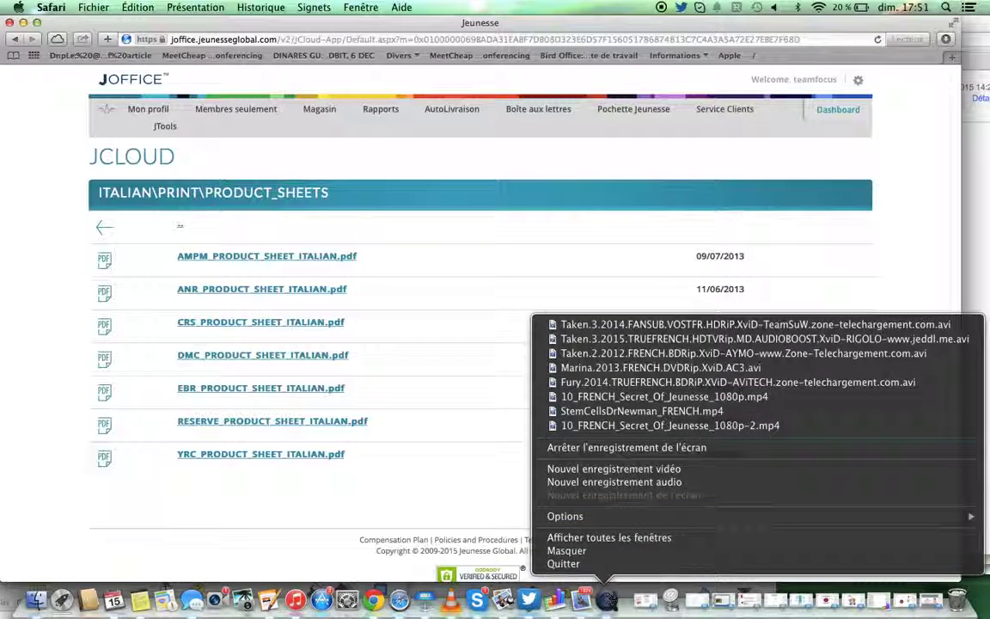